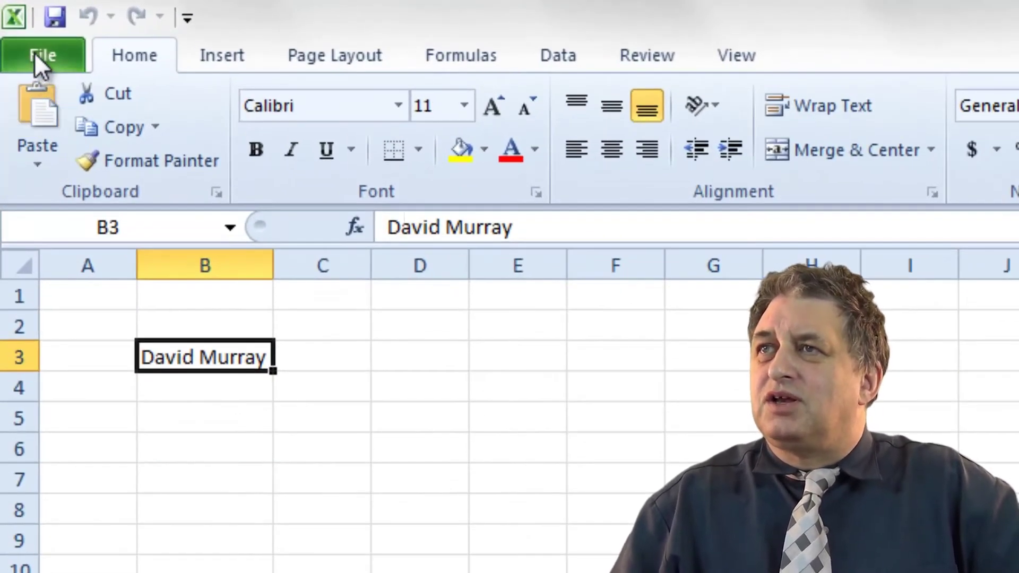
# Open Excel Options from the File view and move the dialog to the left.
pyautogui.click(35, 52)
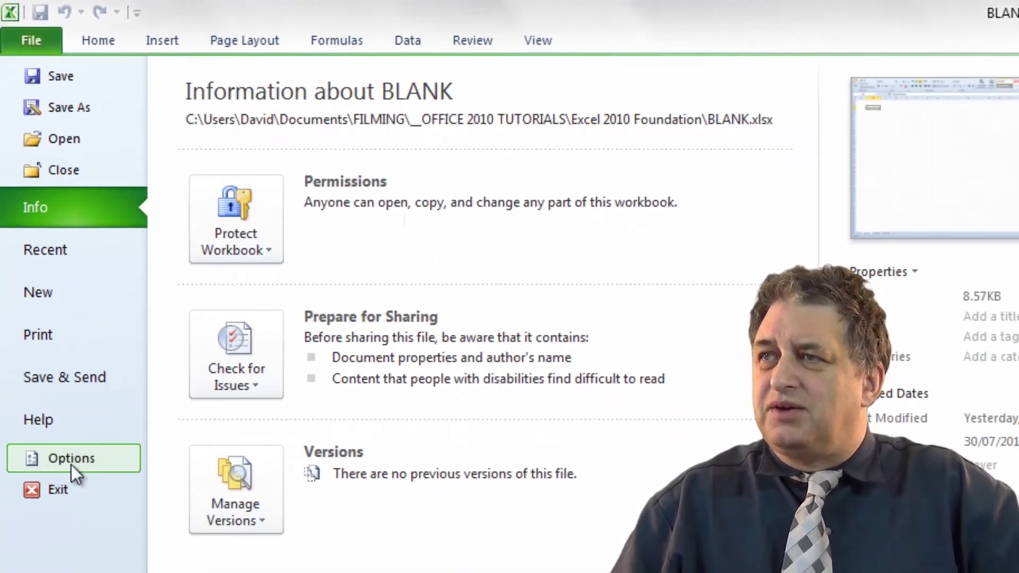
pyautogui.click(72, 462)
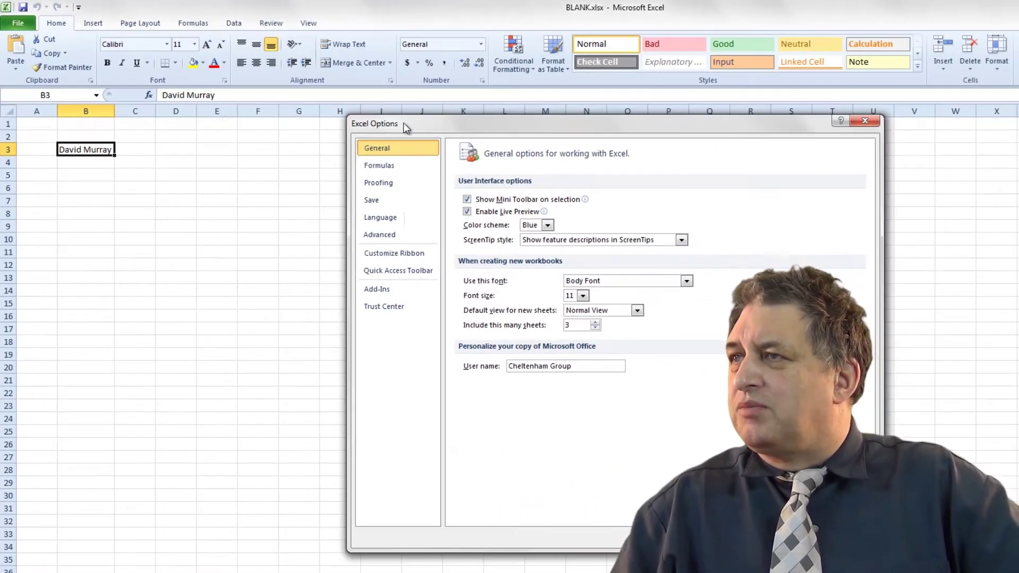
pyautogui.moveTo(404, 122); pyautogui.dragTo(134, 126)
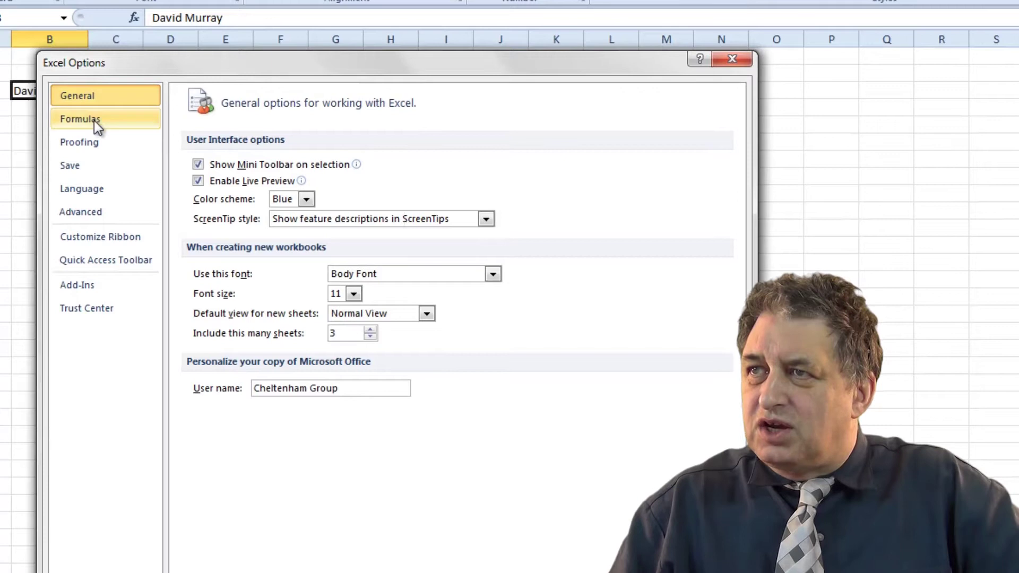
# Browse the Formulas, Proofing, Save, Language, Advanced, Customize Ribbon, Quick Access Toolbar, Add-Ins and Trust Center pages.
pyautogui.click(97, 149)
pyautogui.click(93, 144)
pyautogui.click(88, 166)
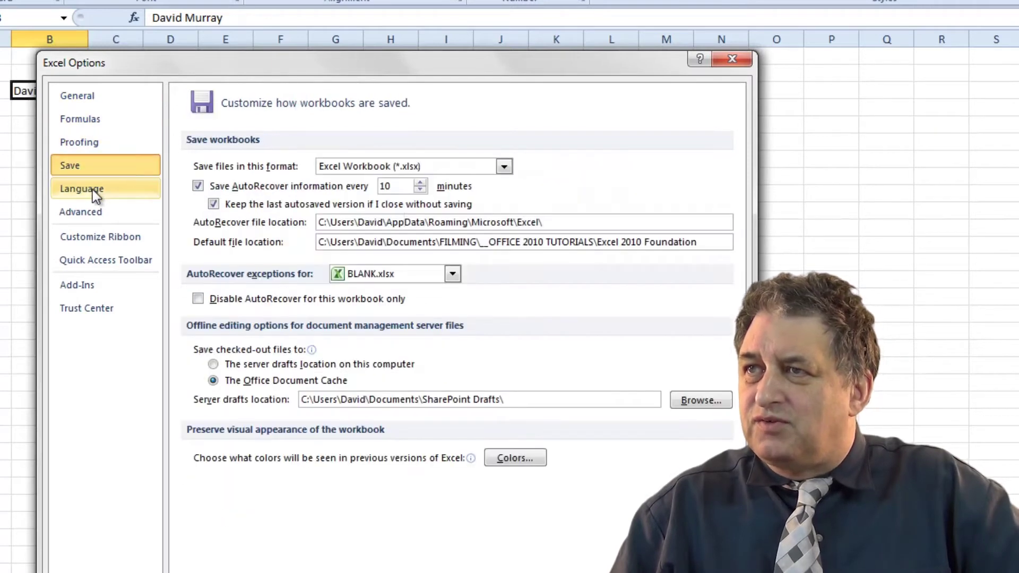
pyautogui.click(93, 190)
pyautogui.click(94, 211)
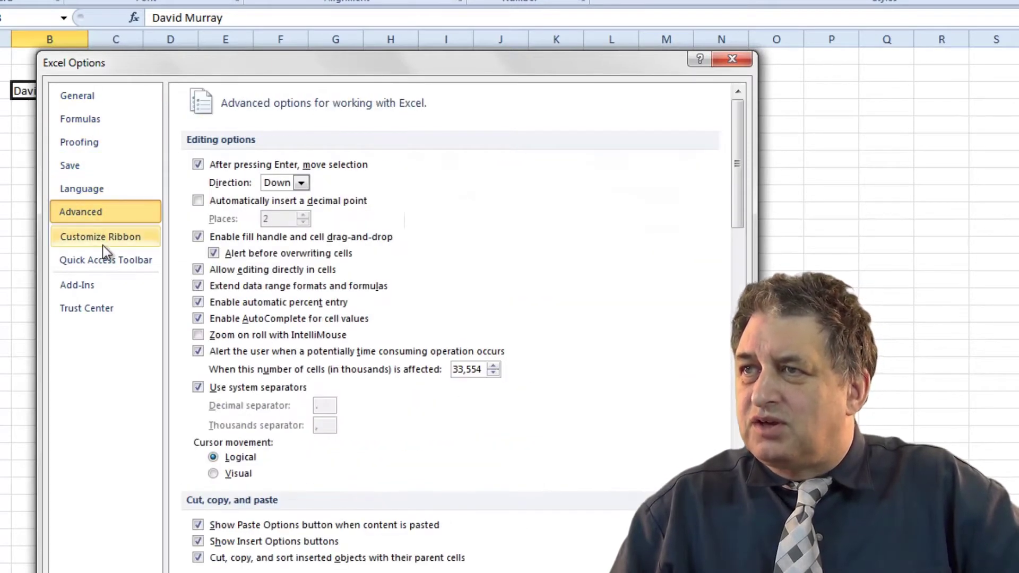
pyautogui.click(136, 239)
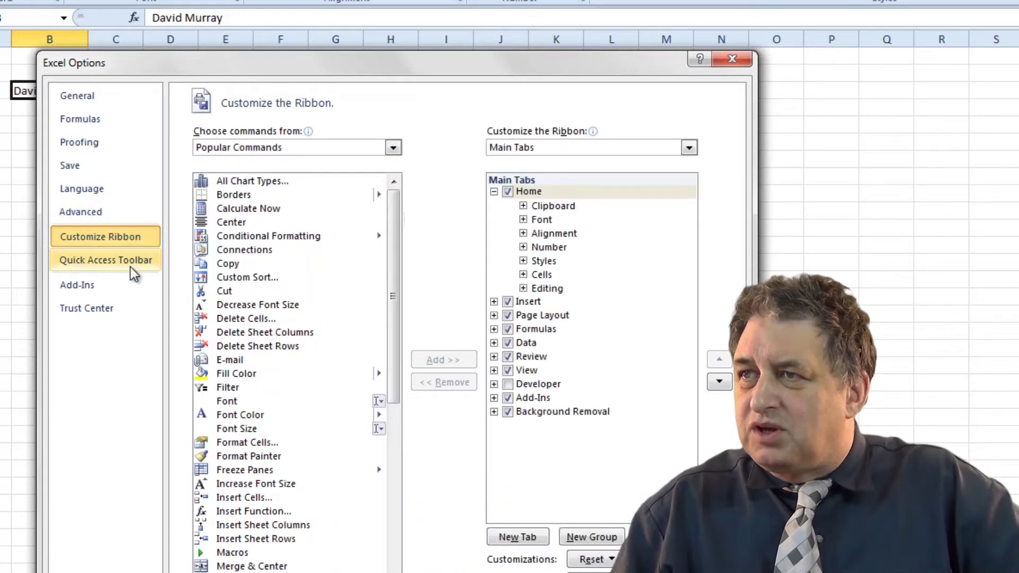
pyautogui.click(130, 267)
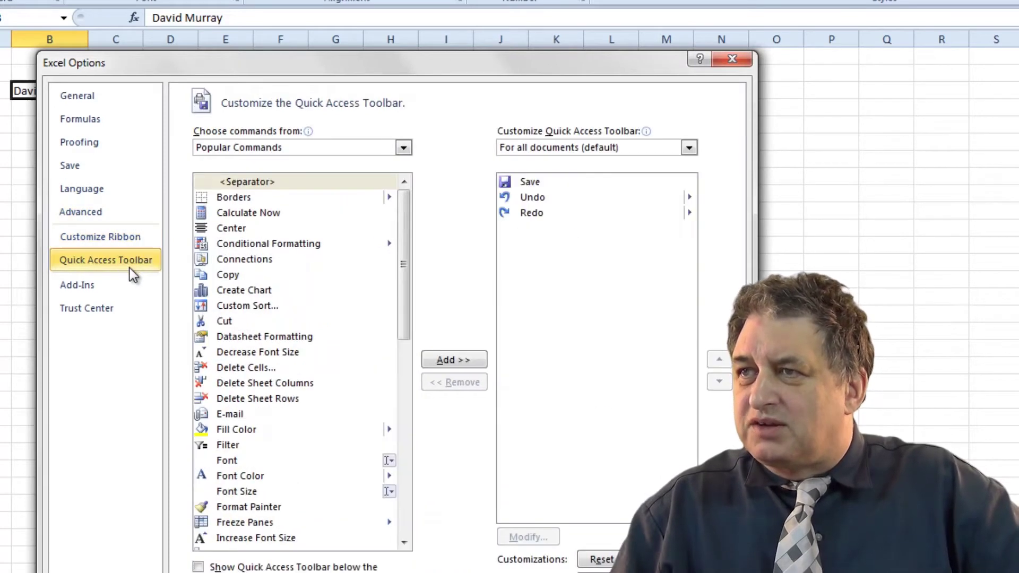
pyautogui.click(91, 286)
pyautogui.click(96, 309)
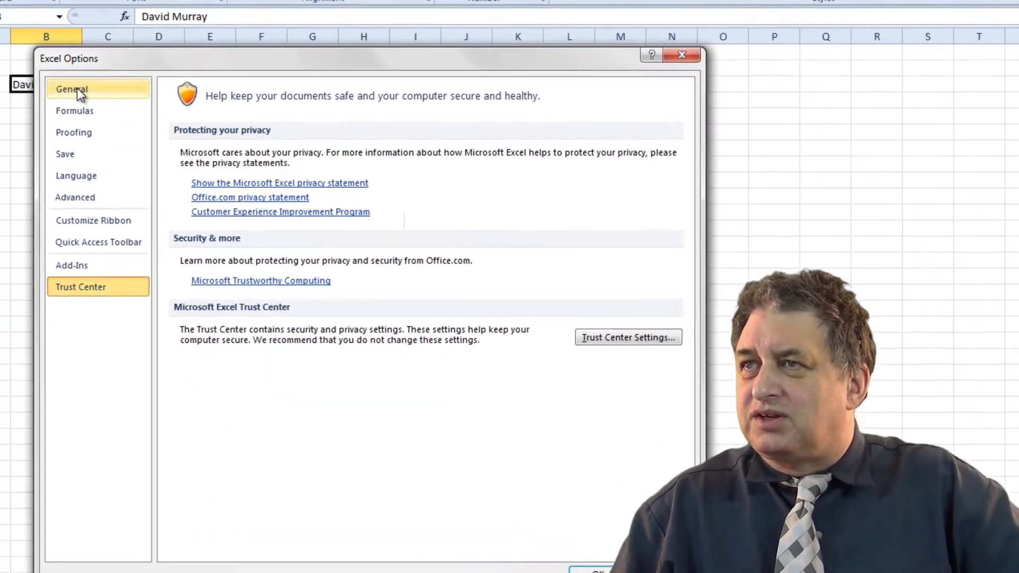
# On the General page, set new workbooks to include 12 sheets and select the user name entry.
pyautogui.click(83, 95)
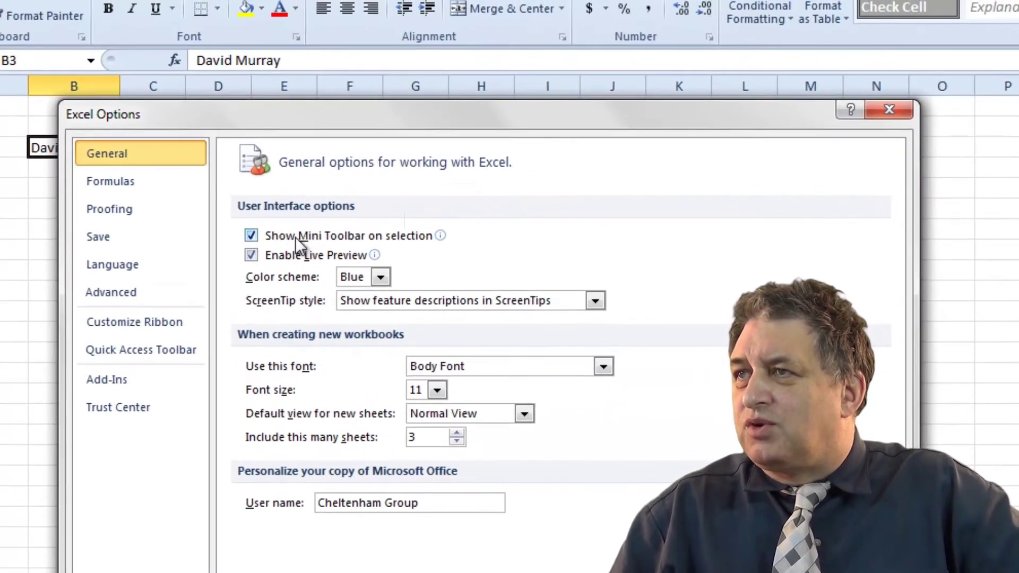
pyautogui.moveTo(236, 171)
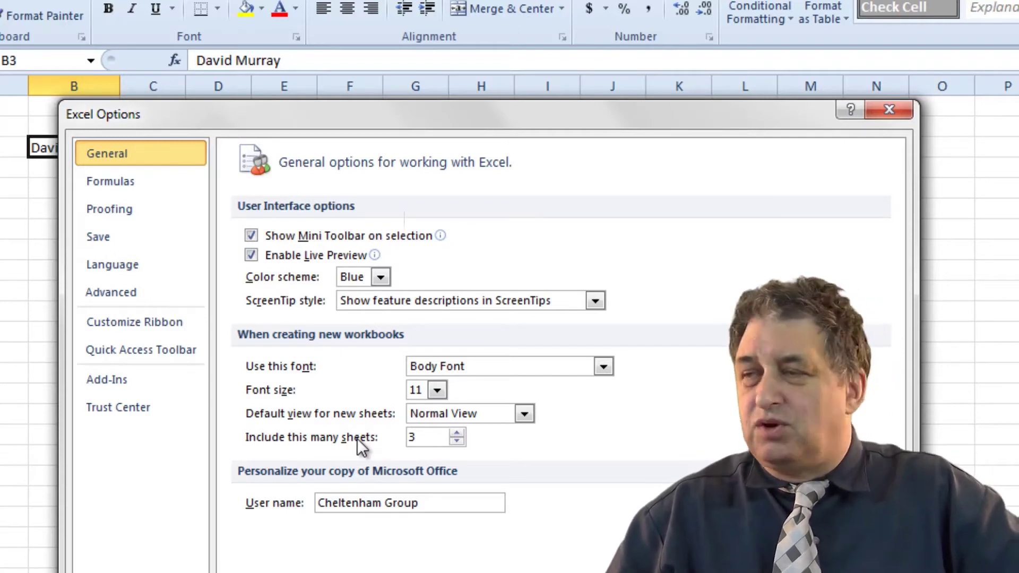
pyautogui.click(456, 433)
pyautogui.click(456, 433)
pyautogui.click(456, 434)
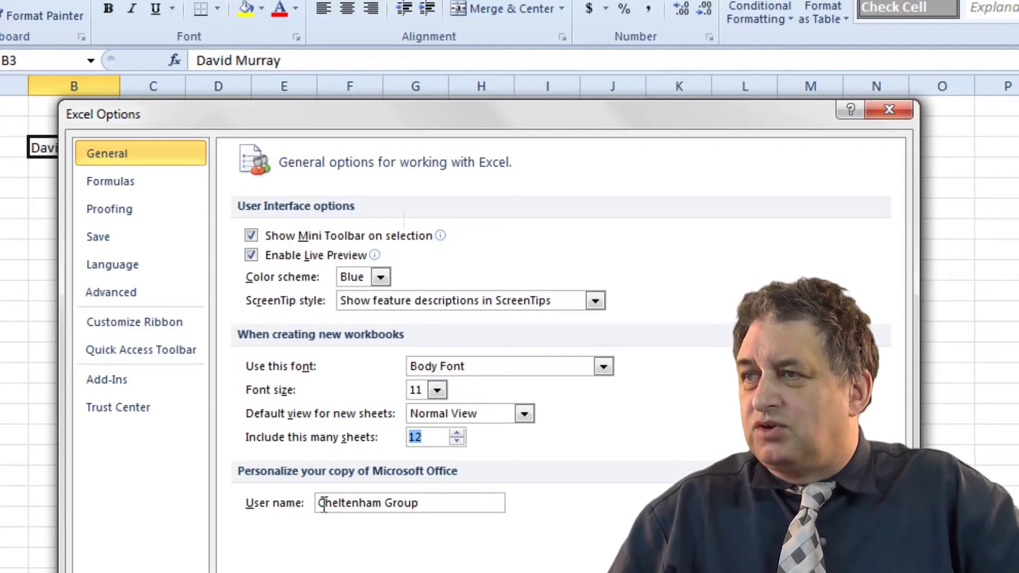
pyautogui.moveTo(318, 504); pyautogui.dragTo(445, 508)
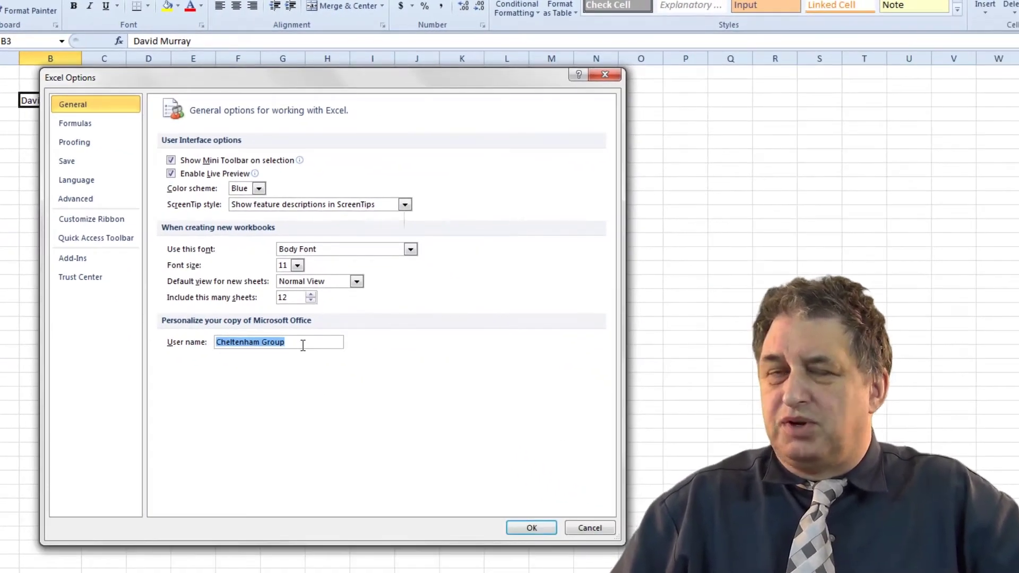
# On the Proofing page, toggle 'Ignore words in UPPERCASE' and 'Ignore words that contain numbers'.
pyautogui.click(73, 124)
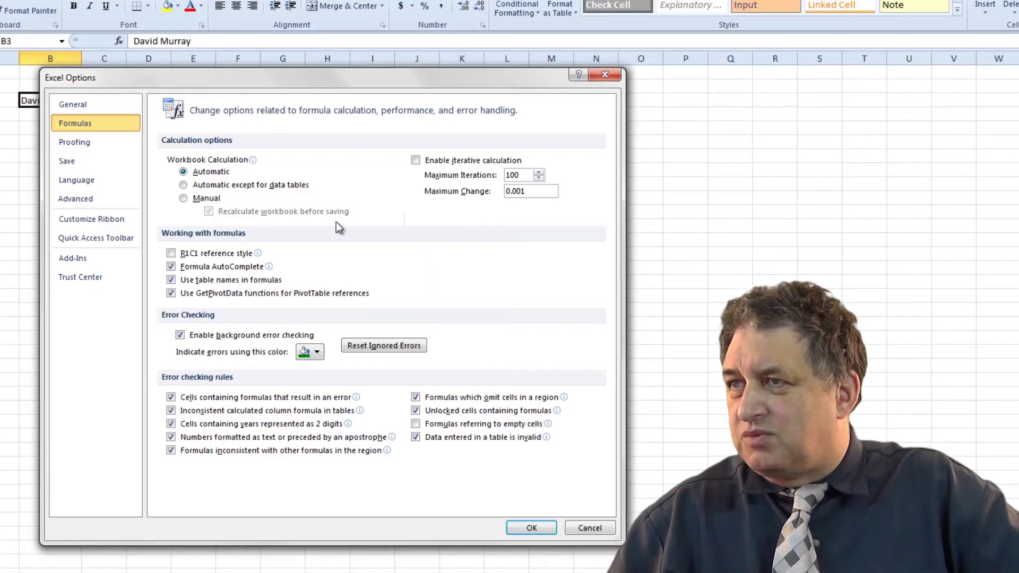
pyautogui.moveTo(221, 161)
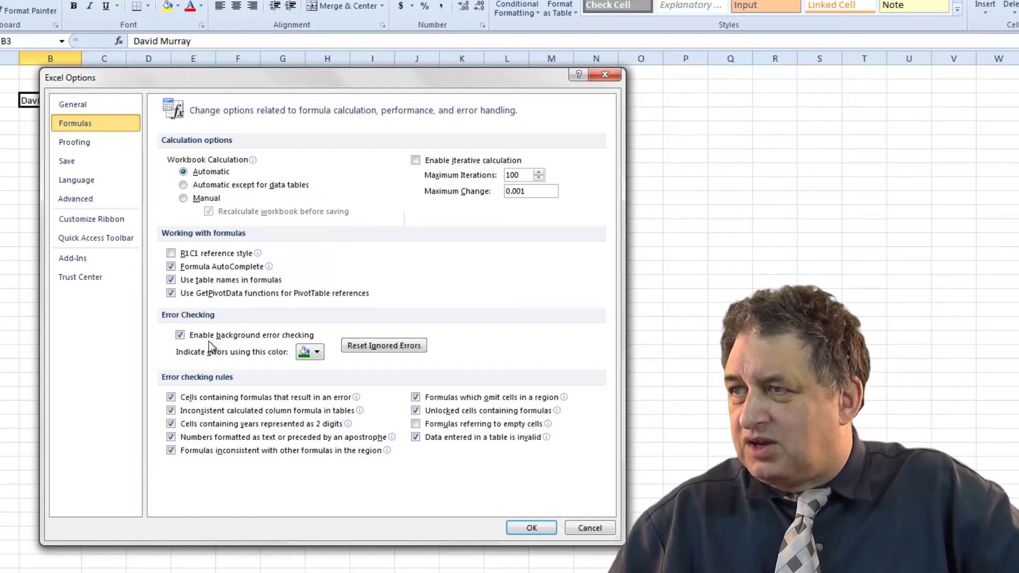
pyautogui.click(77, 143)
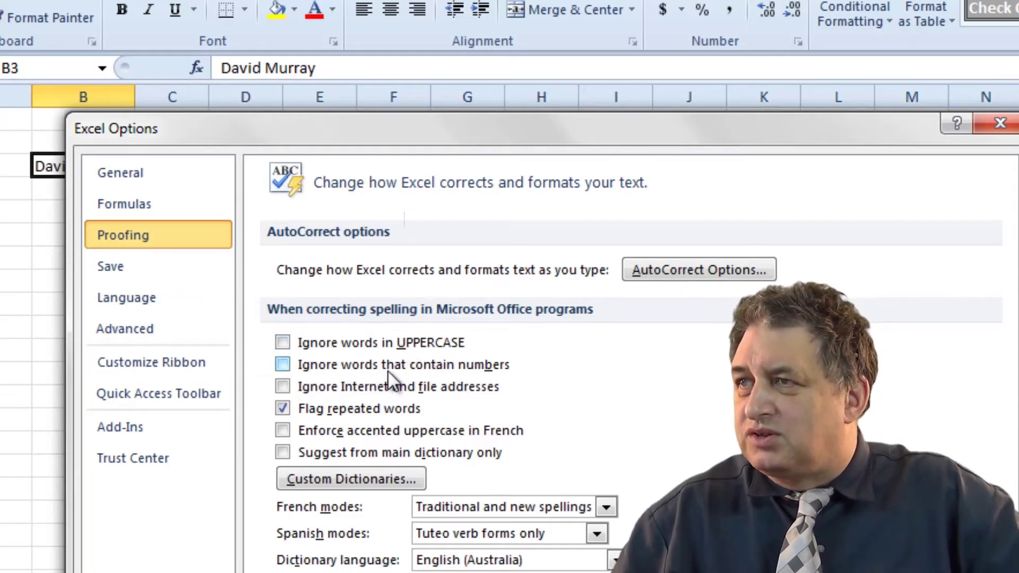
pyautogui.click(283, 343)
pyautogui.click(282, 365)
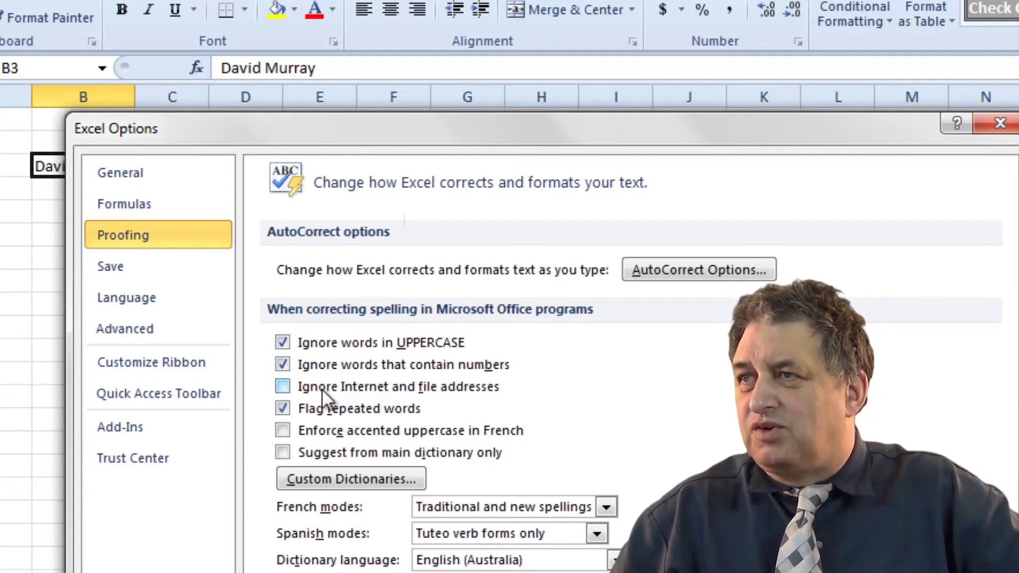
pyautogui.click(303, 351)
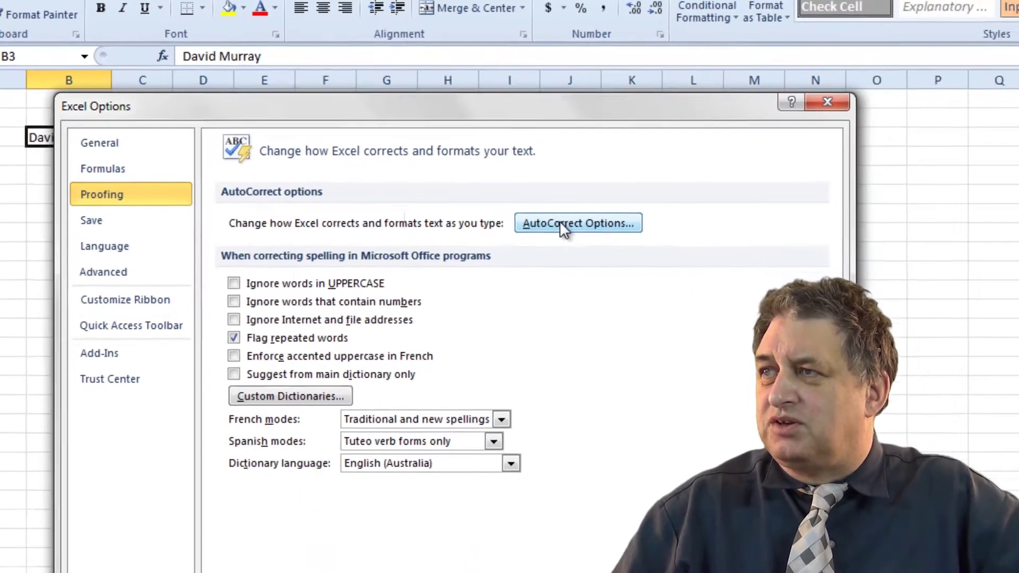
# Open AutoCorrect Options, move it aside, click into its Replace and With fields, then cancel it.
pyautogui.click(680, 270)
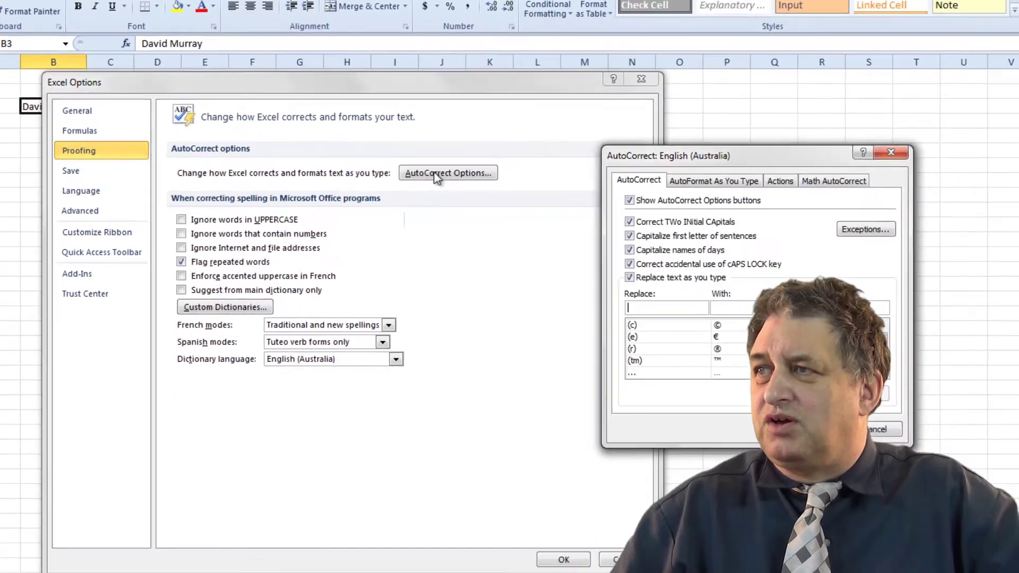
pyautogui.moveTo(636, 162); pyautogui.dragTo(221, 208)
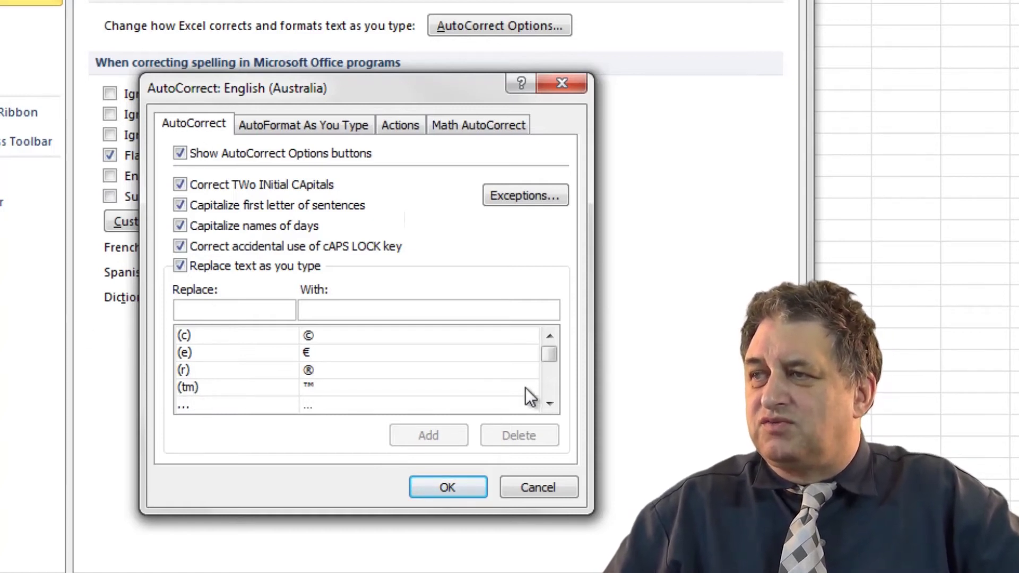
pyautogui.click(549, 403)
pyautogui.click(549, 404)
pyautogui.click(549, 403)
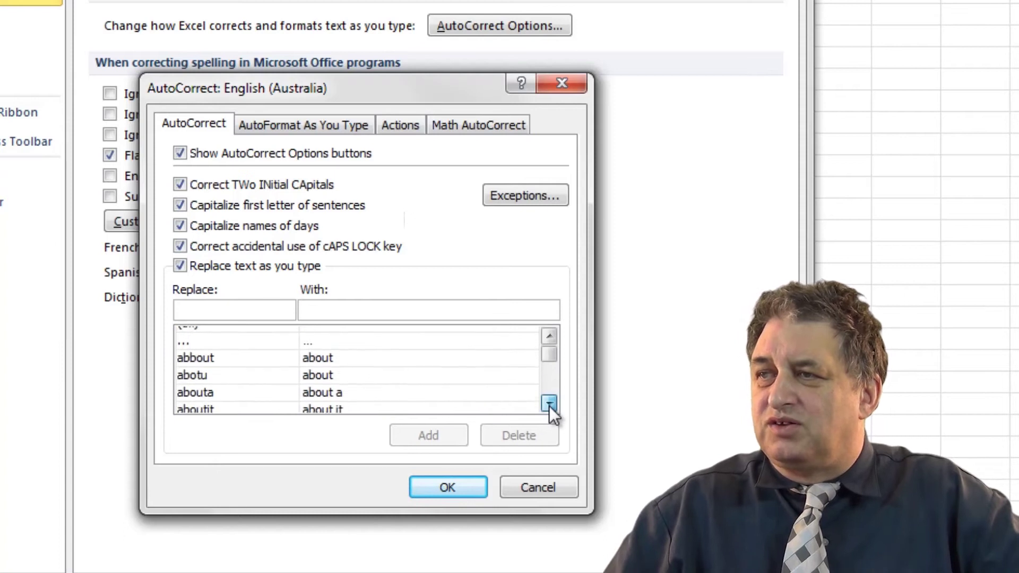
pyautogui.click(548, 404)
pyautogui.click(549, 404)
pyautogui.click(548, 404)
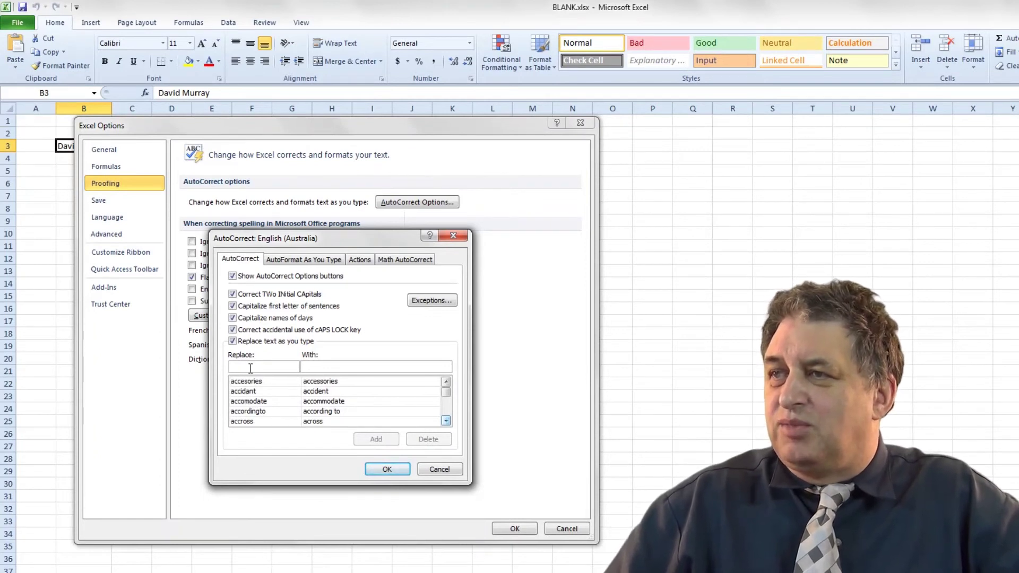
pyautogui.click(322, 367)
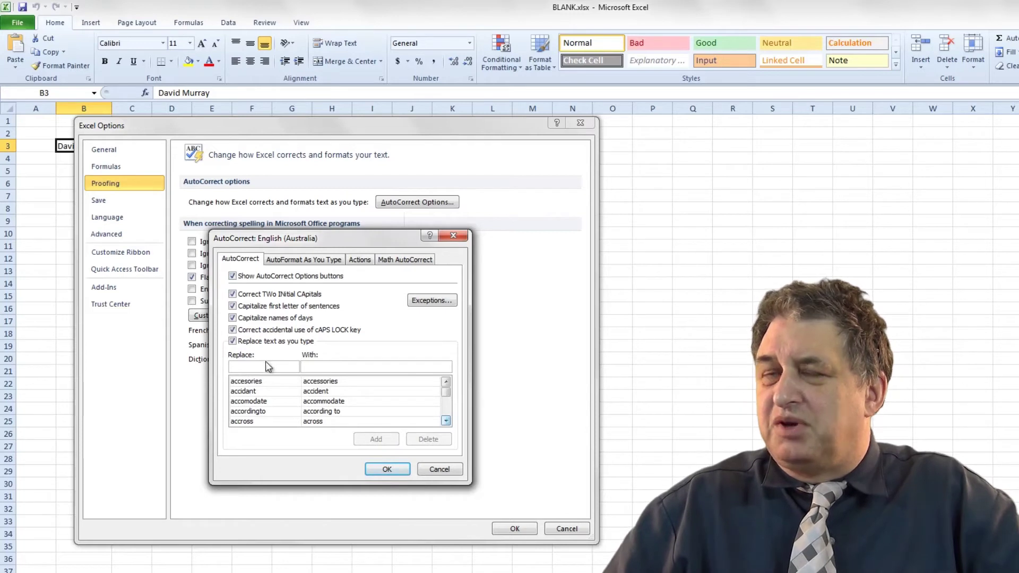
pyautogui.click(439, 471)
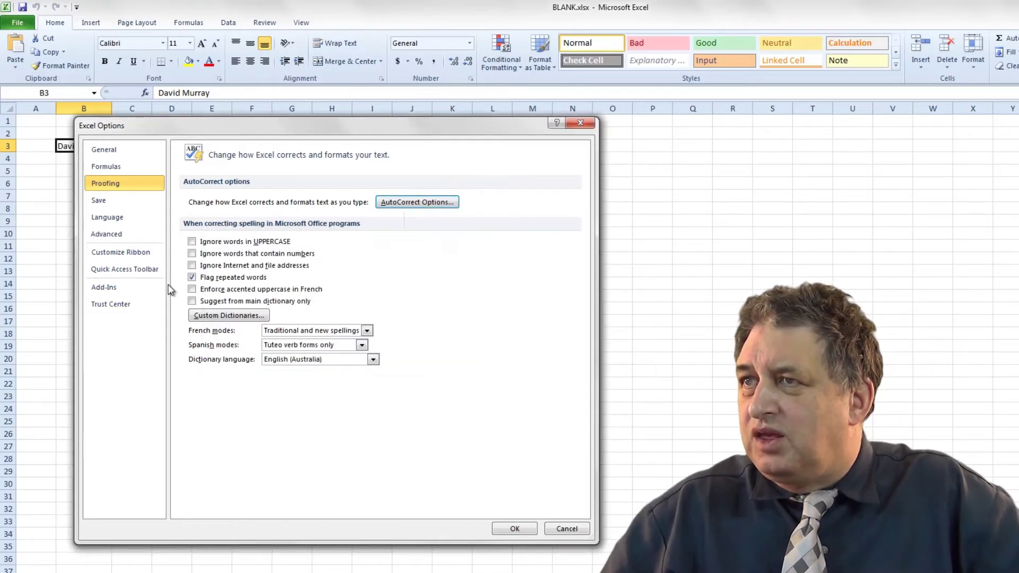
# On the Save page, set AutoRecover to every 15 minutes and open the default save format list.
pyautogui.click(113, 206)
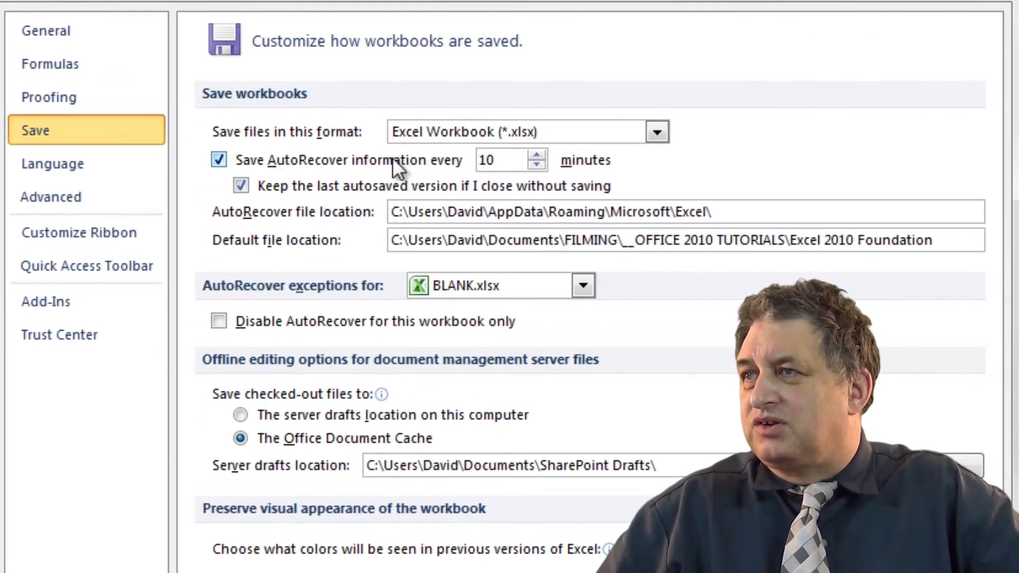
pyautogui.click(537, 156)
pyautogui.click(538, 155)
pyautogui.click(539, 155)
pyautogui.click(539, 154)
pyautogui.click(540, 155)
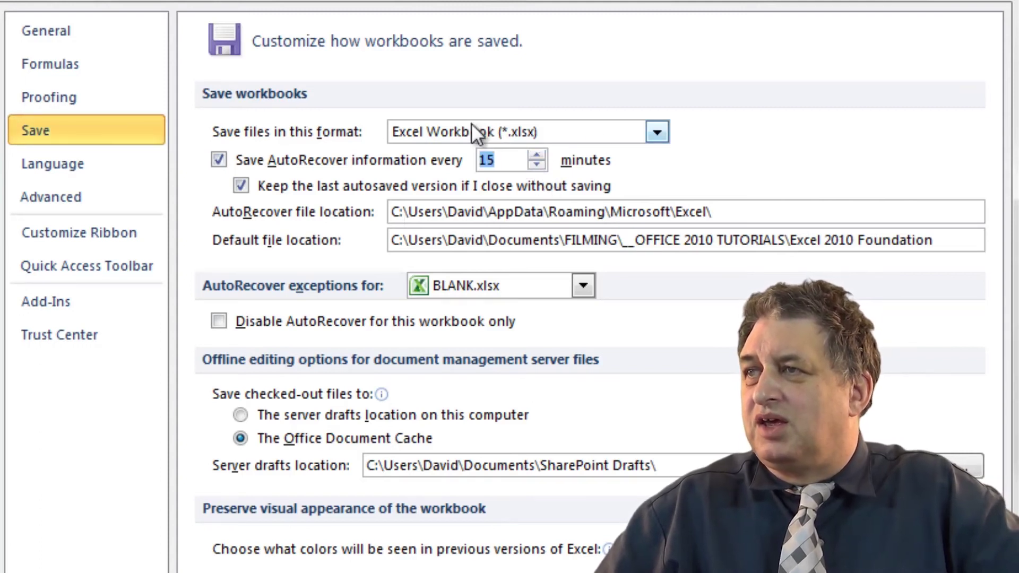
pyautogui.click(657, 134)
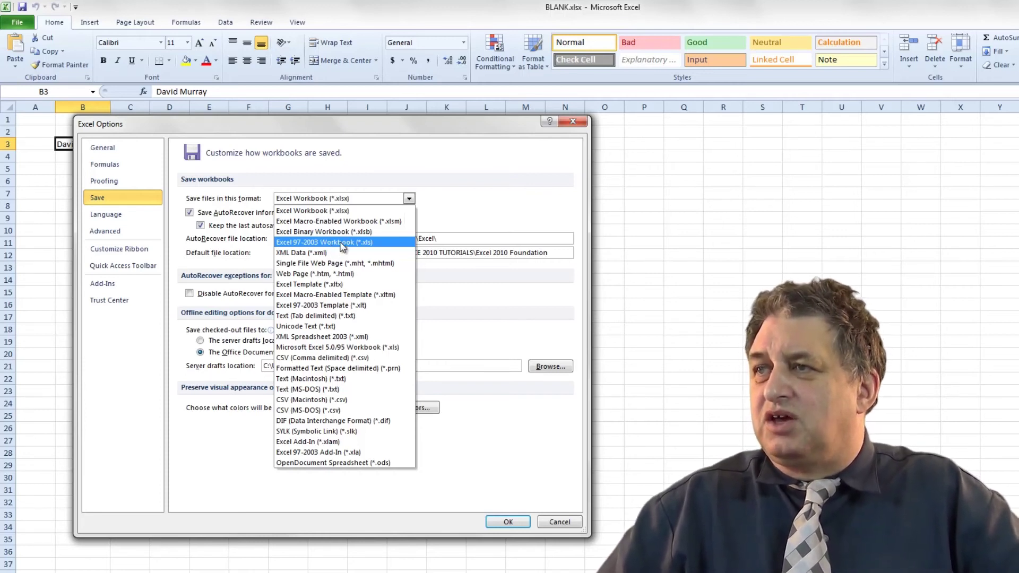
# Keep Excel Workbook (*.xlsx) as default format, then browse the Language through Trust Center pages.
pyautogui.click(480, 192)
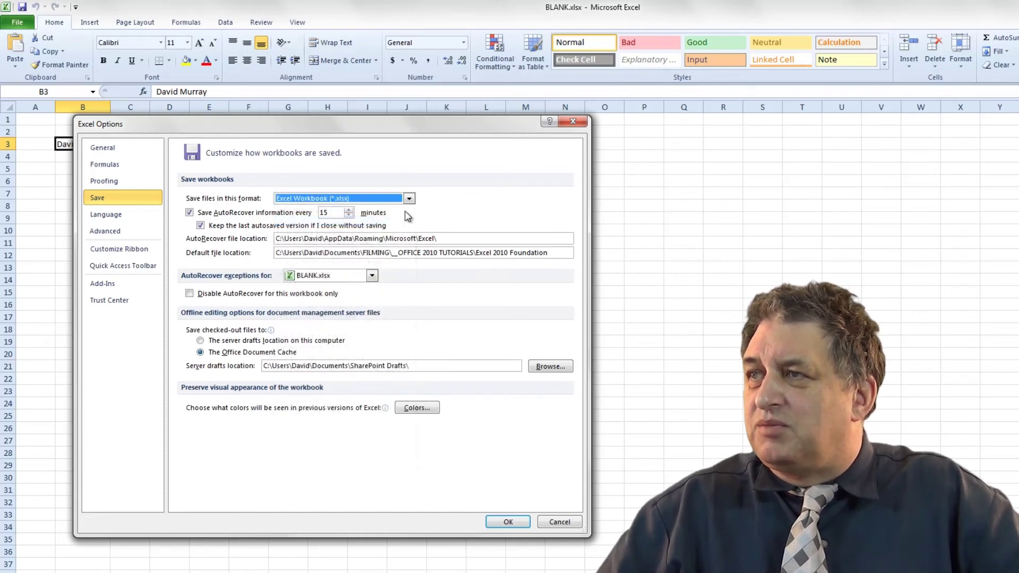
pyautogui.click(124, 217)
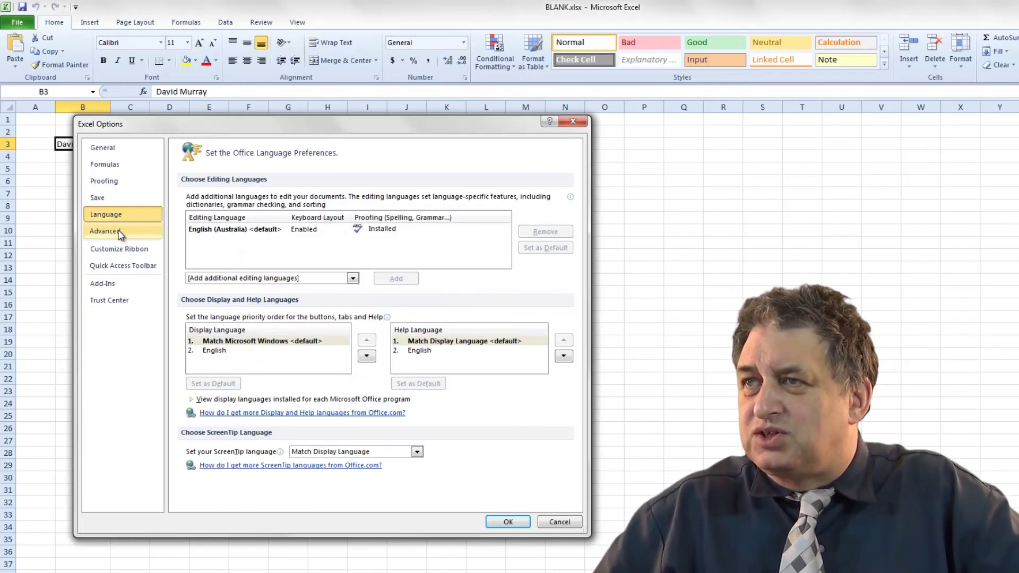
pyautogui.click(121, 233)
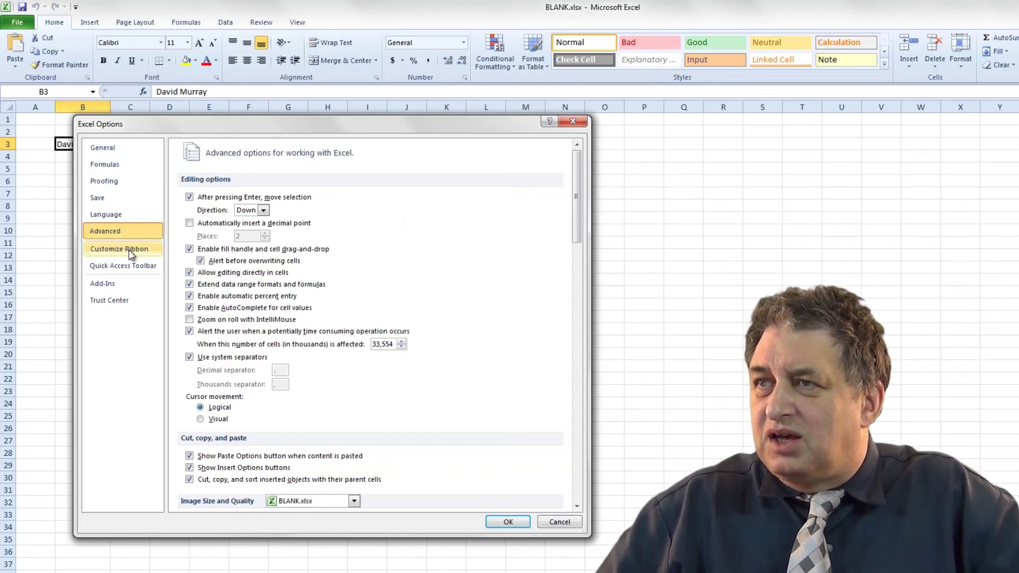
pyautogui.click(130, 255)
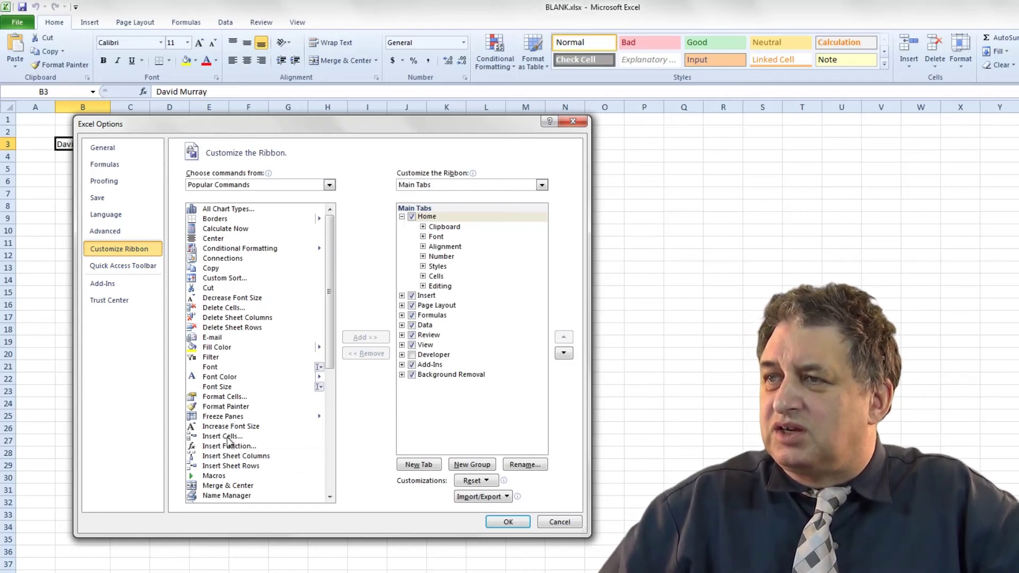
pyautogui.click(127, 269)
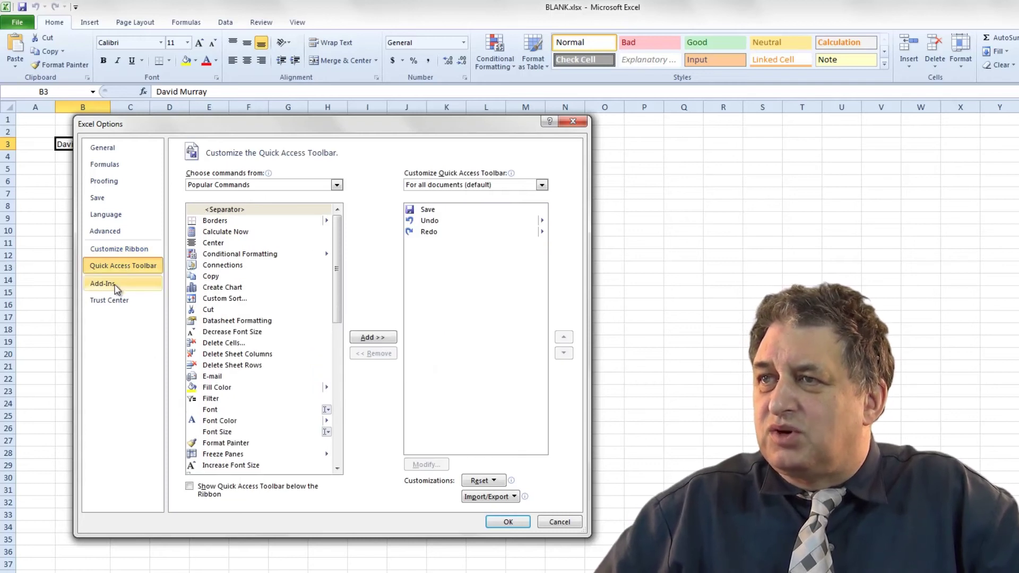
pyautogui.click(117, 288)
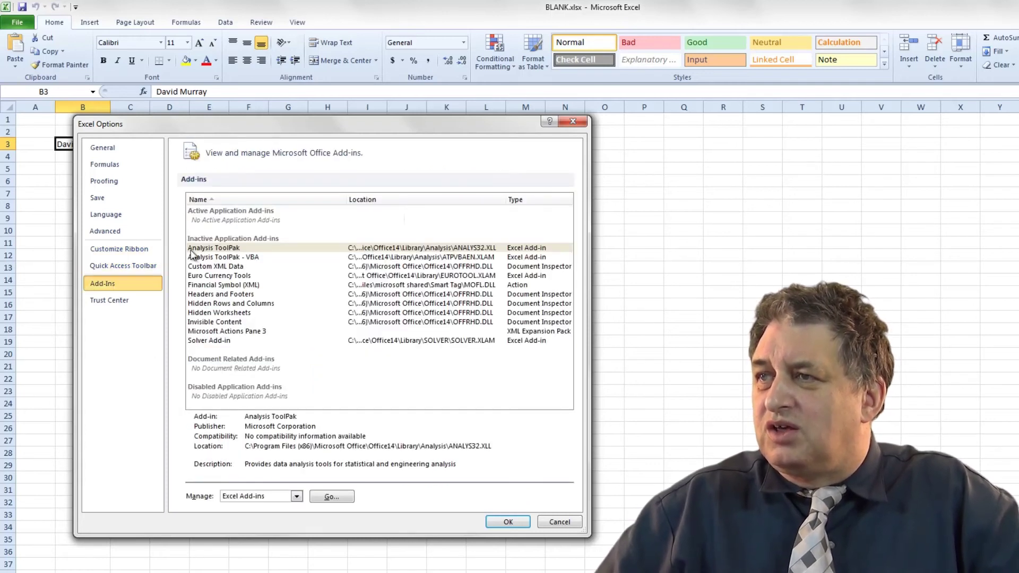
pyautogui.click(114, 303)
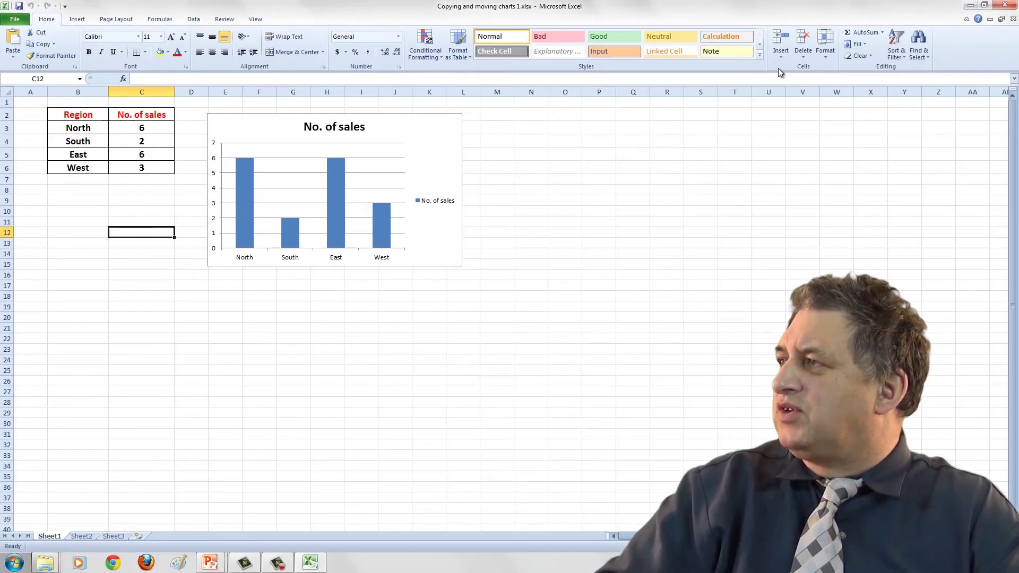
pyautogui.rightClick(943, 61)
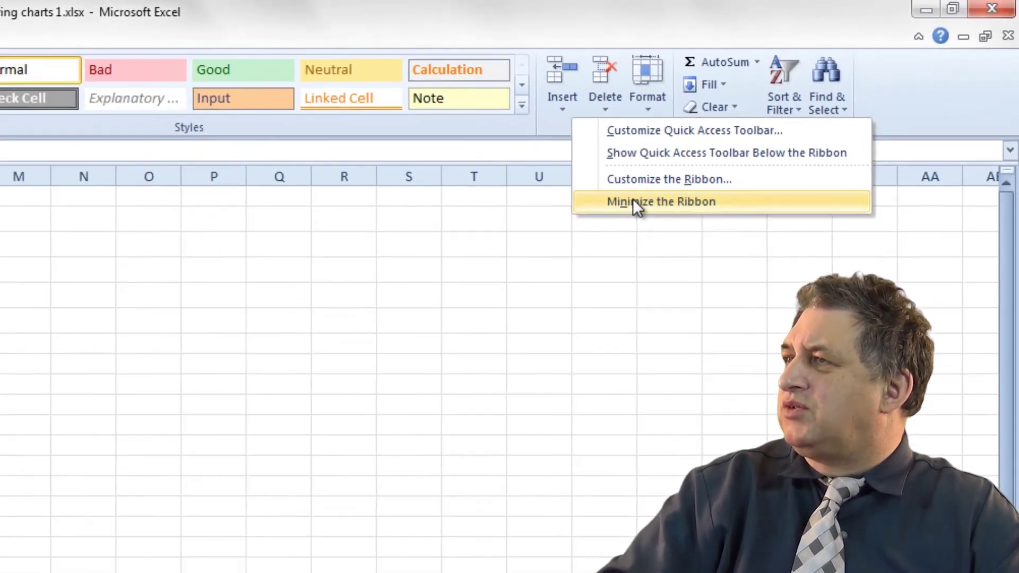
pyautogui.click(510, 265)
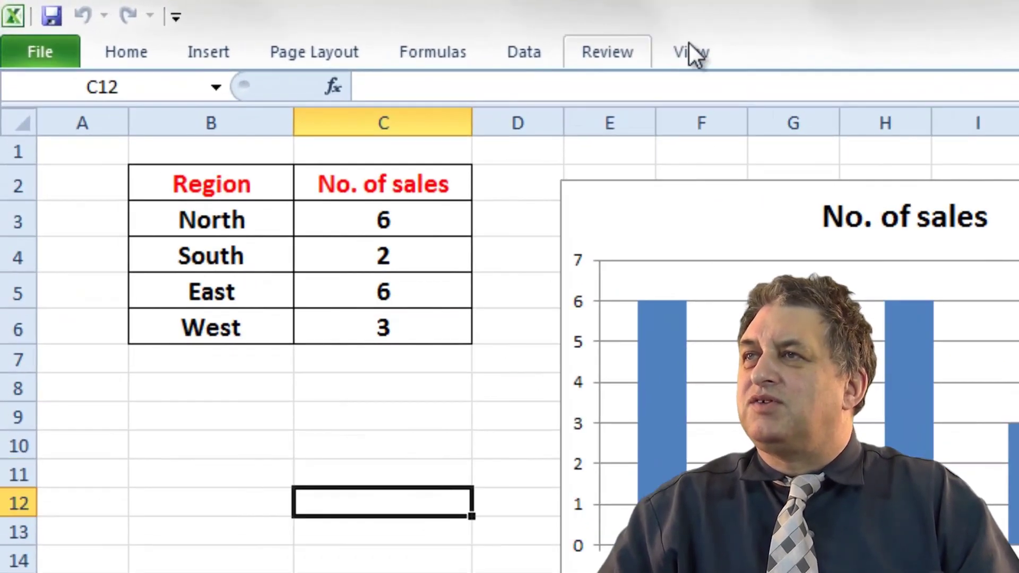
pyautogui.rightClick(673, 52)
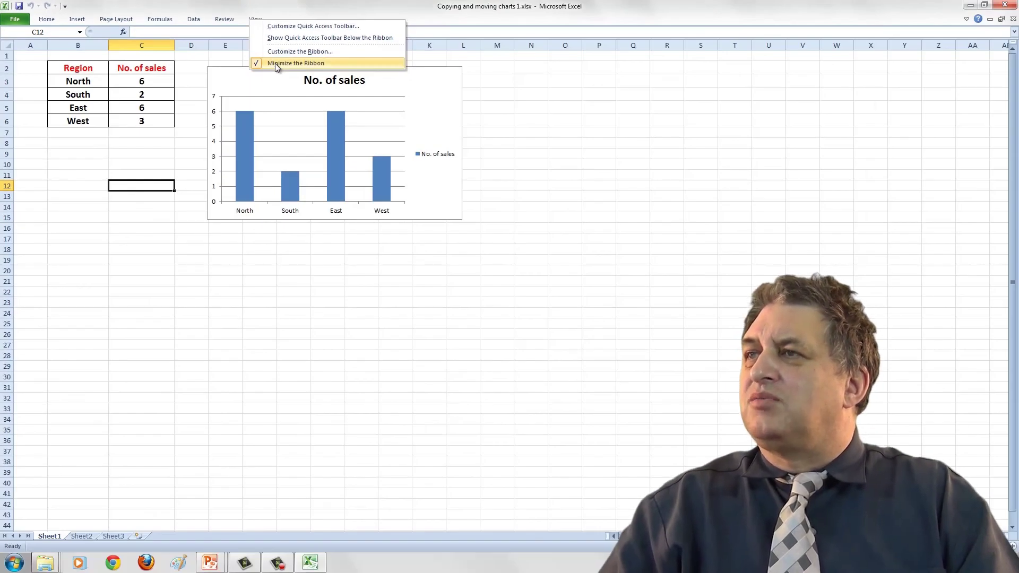
pyautogui.click(275, 62)
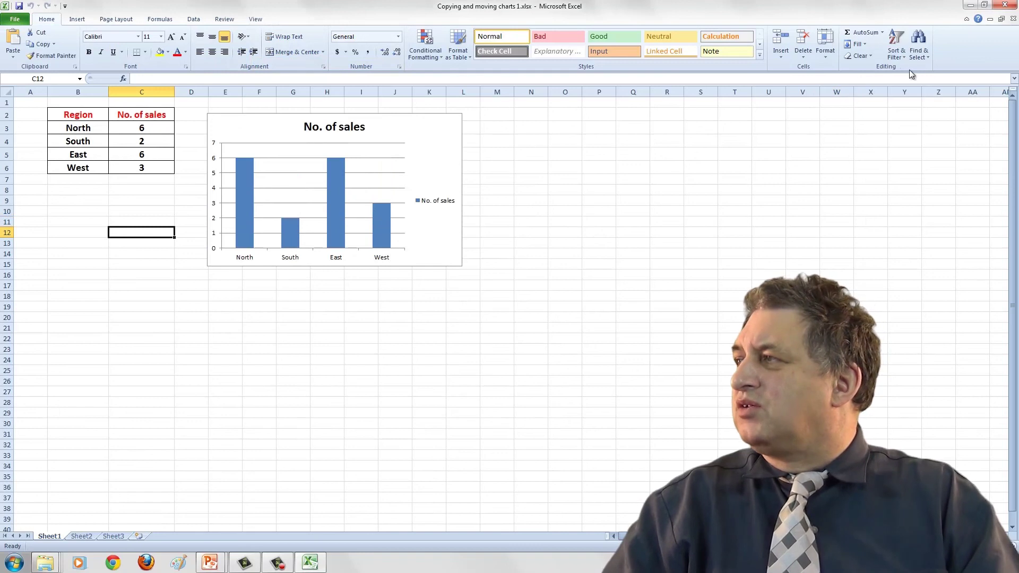
pyautogui.rightClick(942, 63)
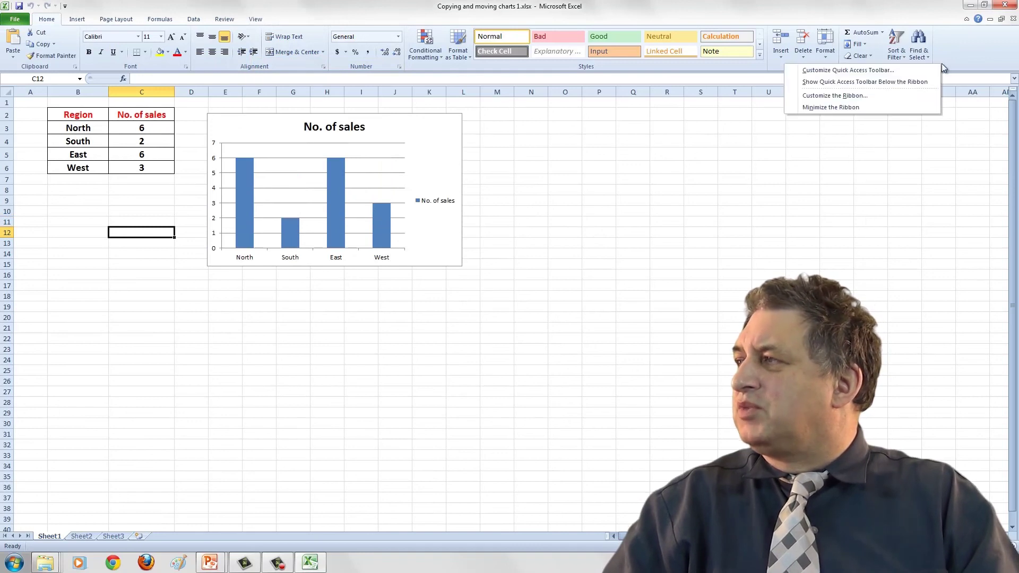
pyautogui.click(863, 112)
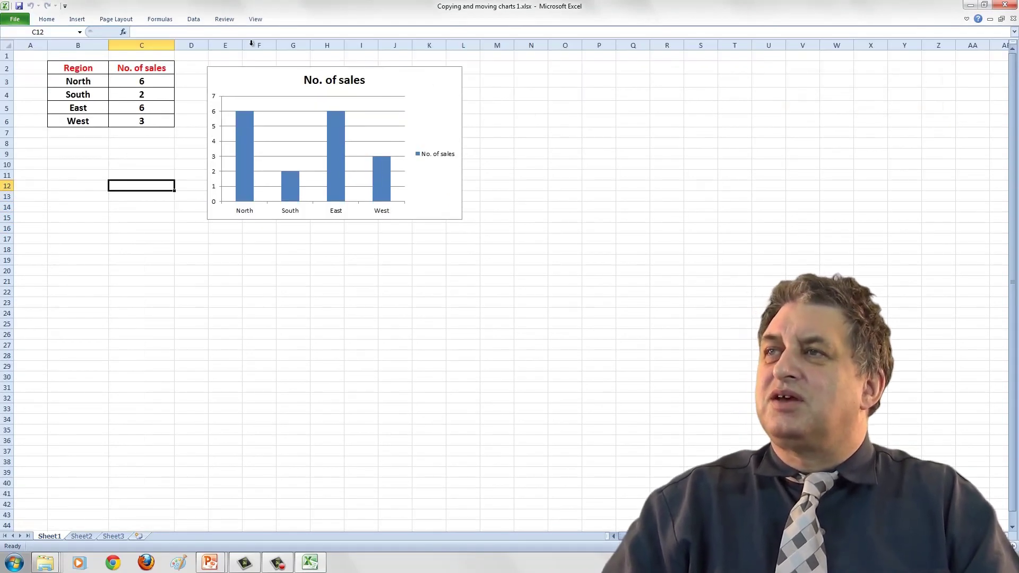
pyautogui.rightClick(195, 22)
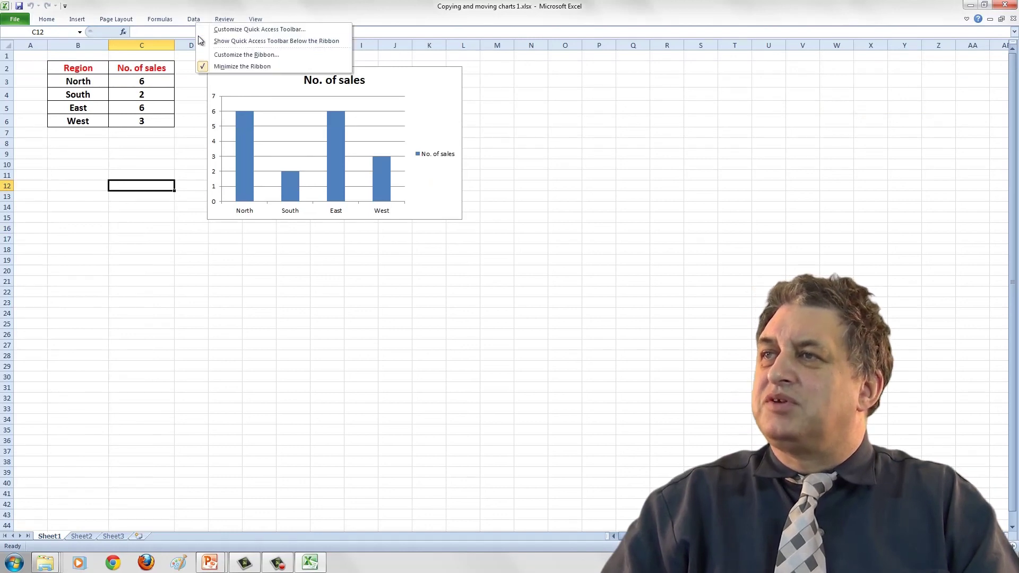
pyautogui.click(221, 65)
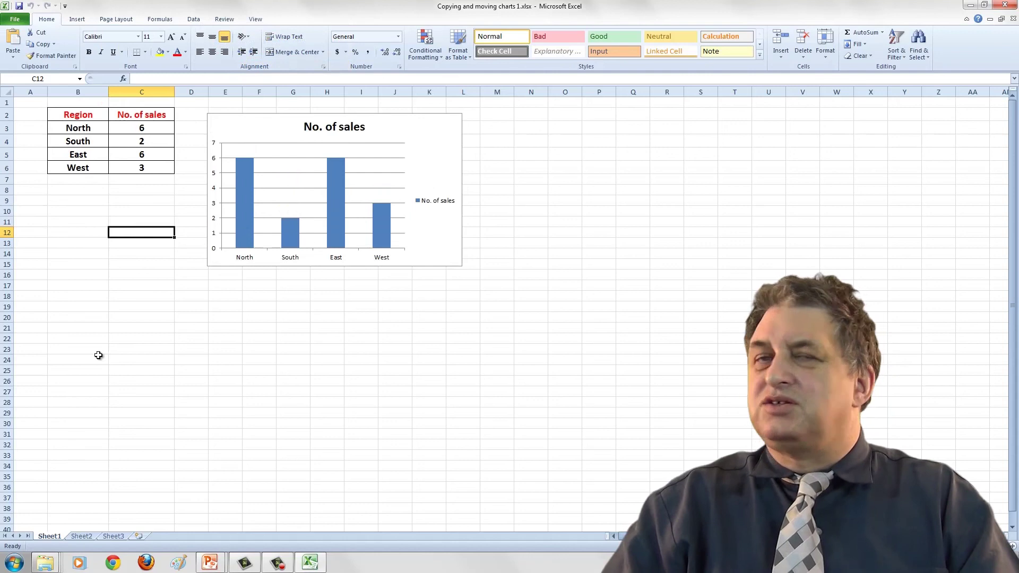